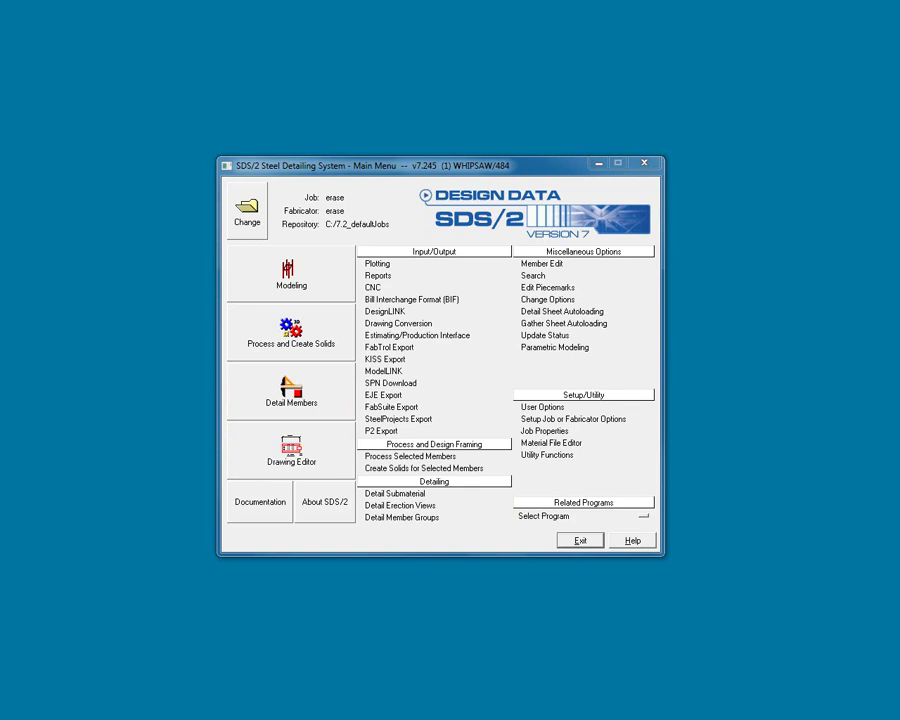
- Browse the SDS/2 documentation's category topics, Main Menu and Search help pages, then close the browser
click(258, 502)
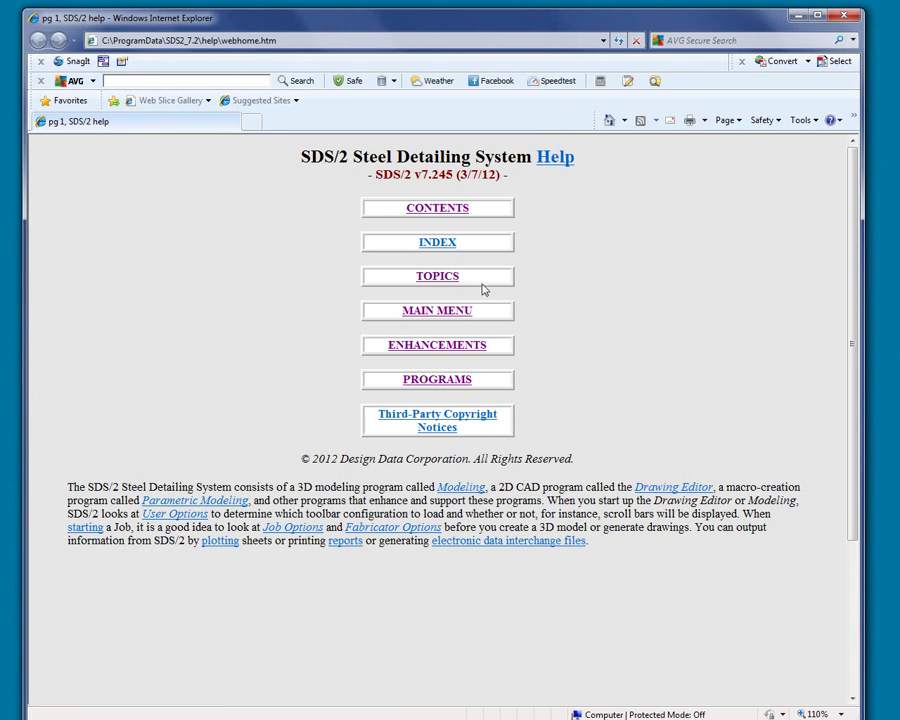
click(421, 283)
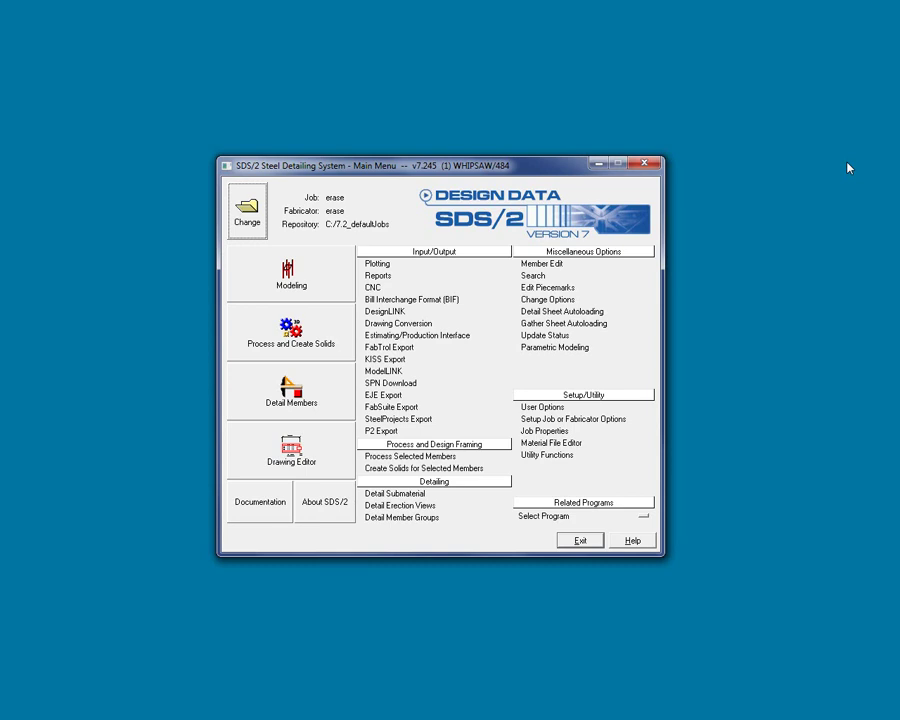
click(633, 540)
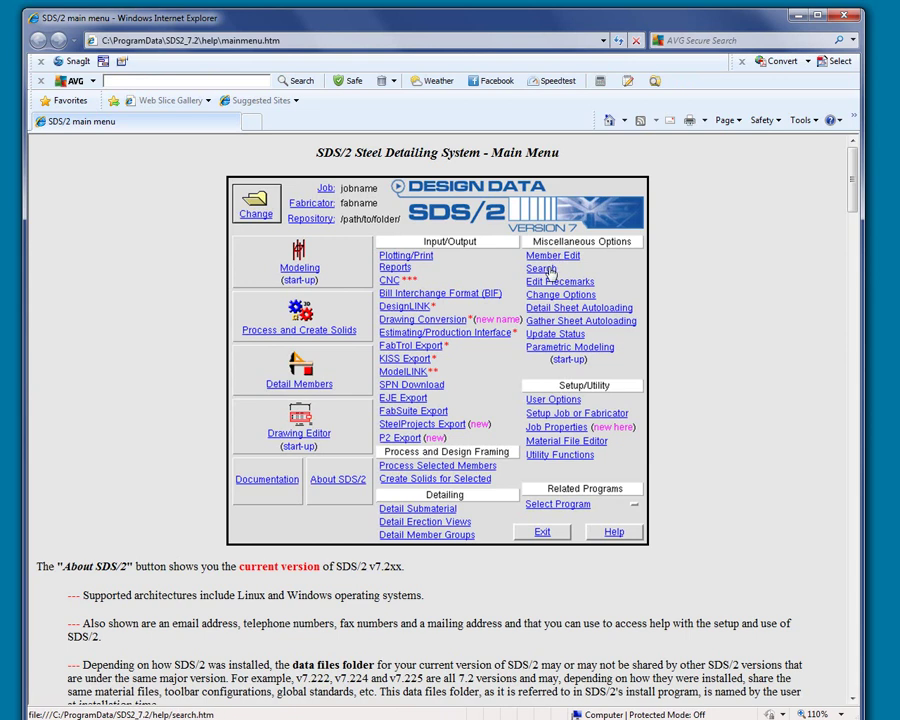
click(546, 269)
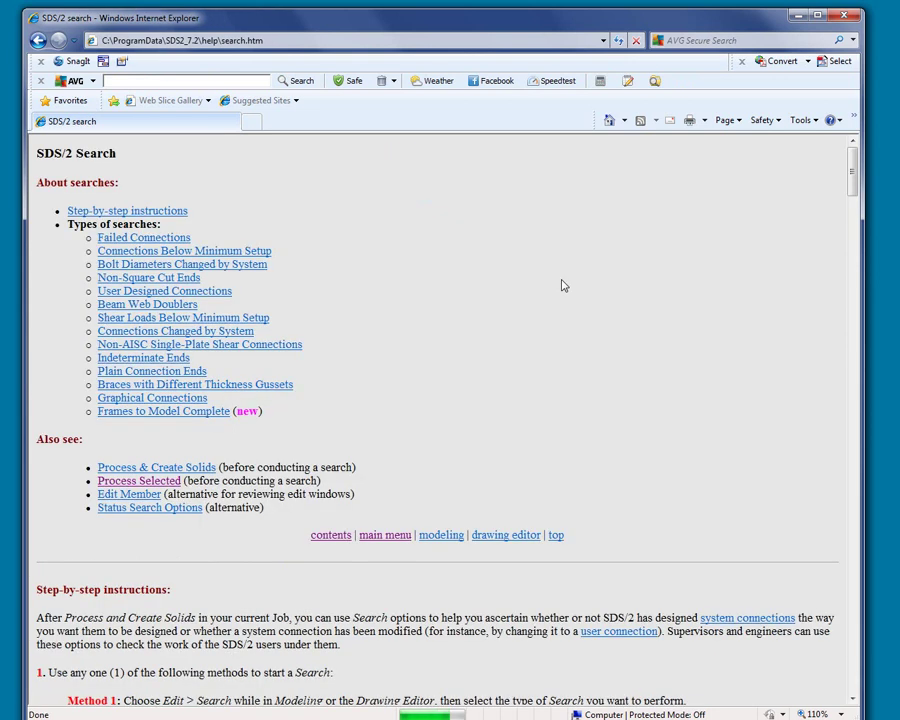
key(alt+Left)
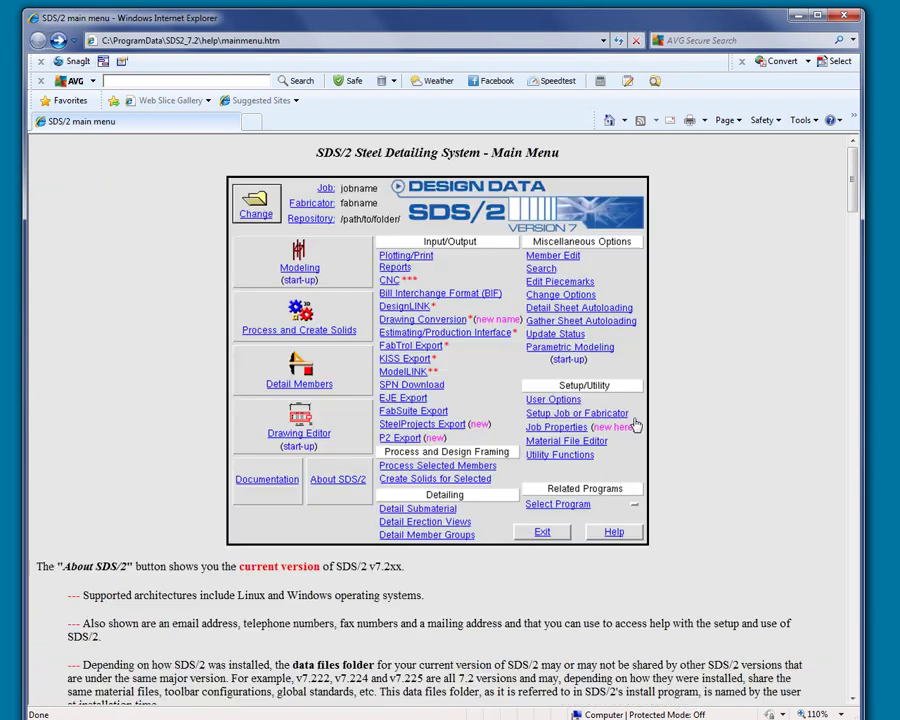
click(842, 17)
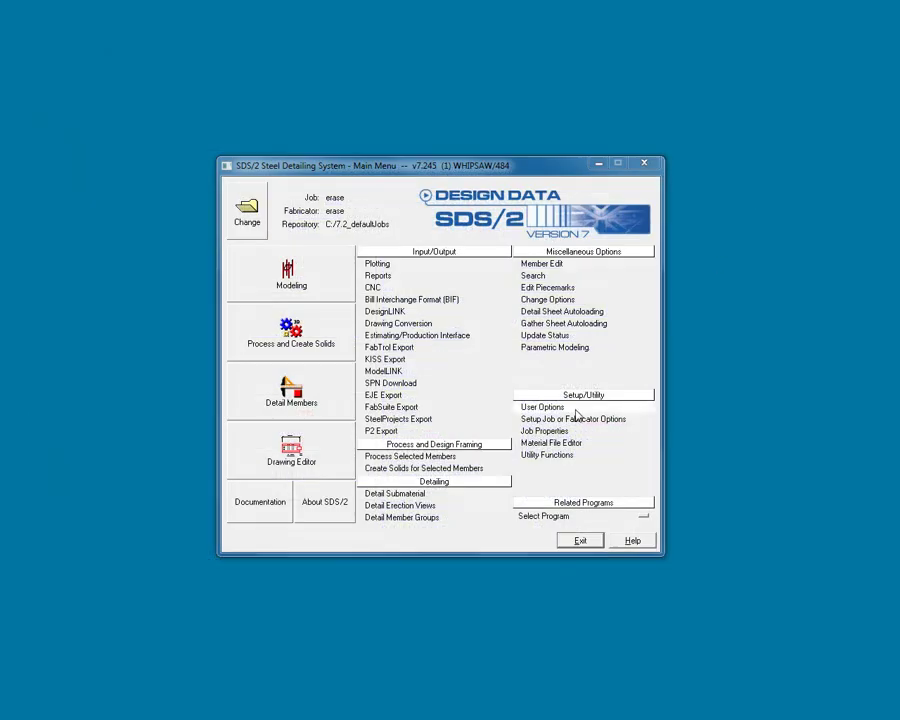
- Open User Options and read its help on Configuration Files, Output, Interface, System and Site
click(562, 346)
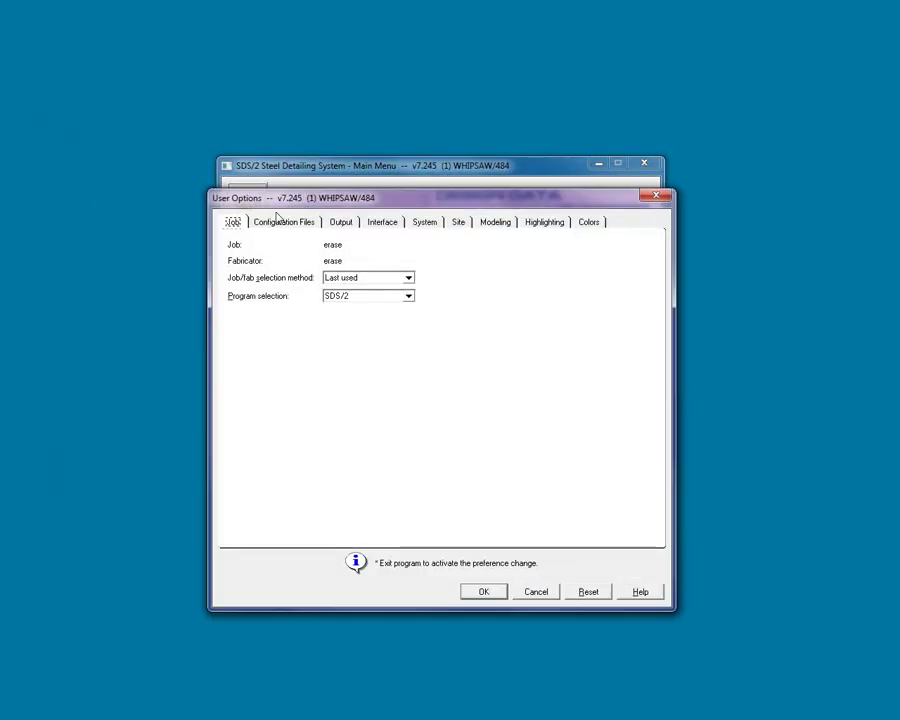
click(641, 592)
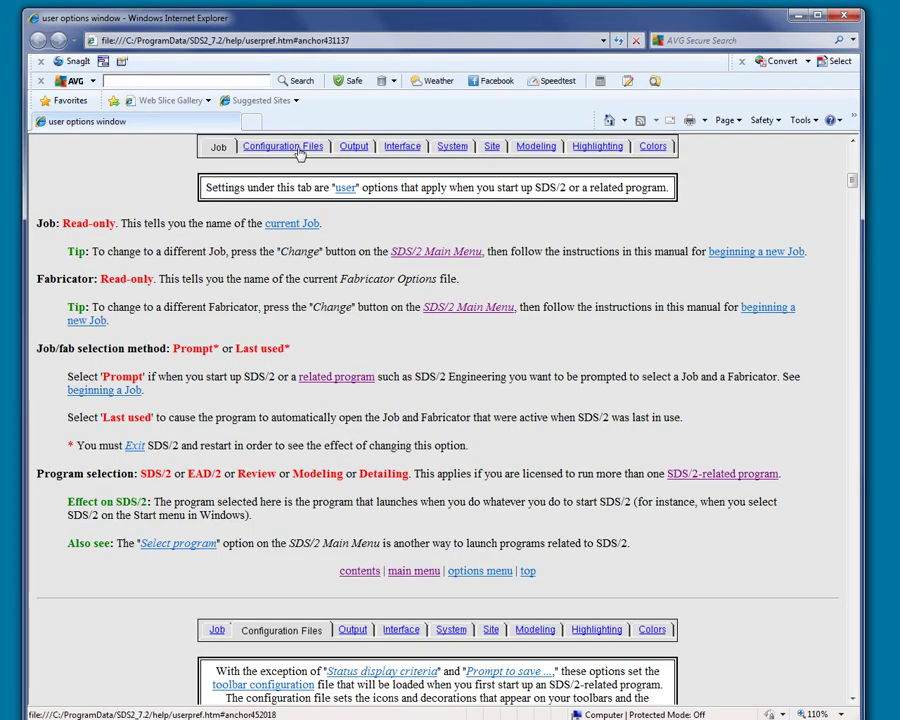
click(298, 149)
click(355, 145)
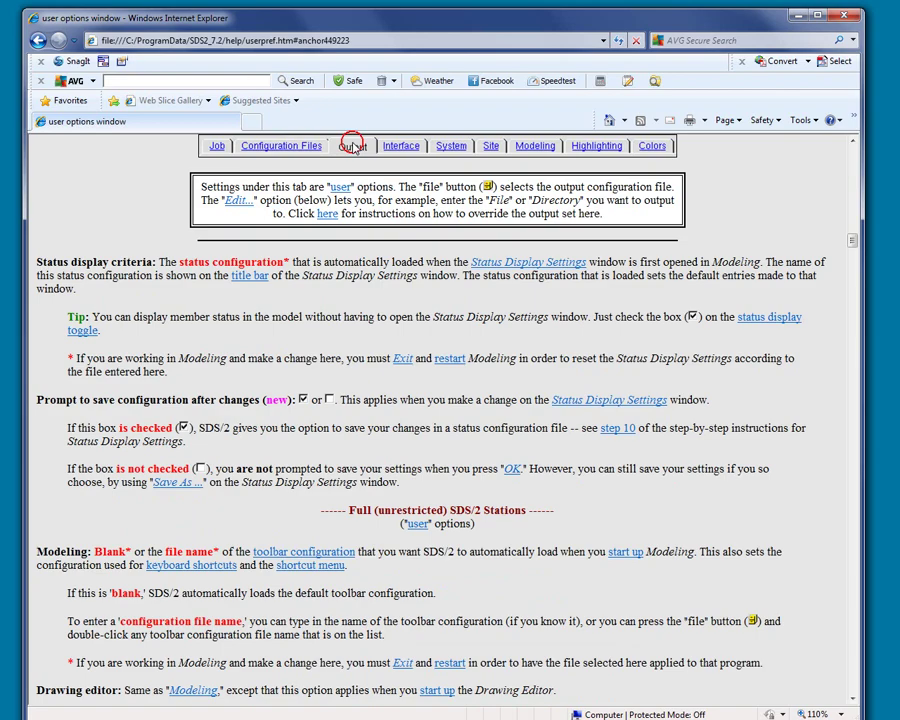
click(402, 145)
click(452, 144)
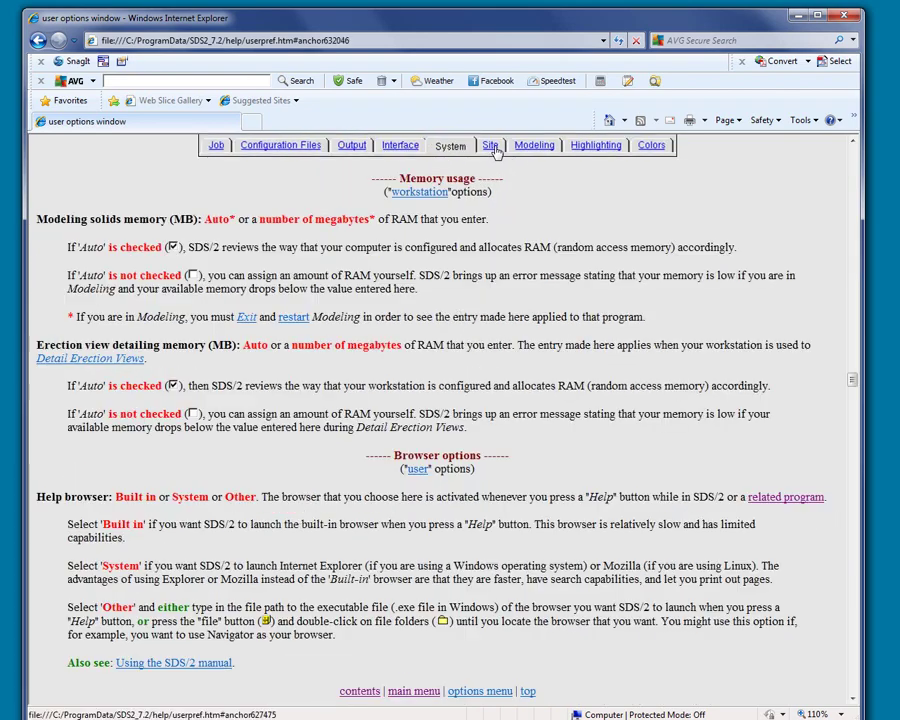
click(491, 146)
click(845, 18)
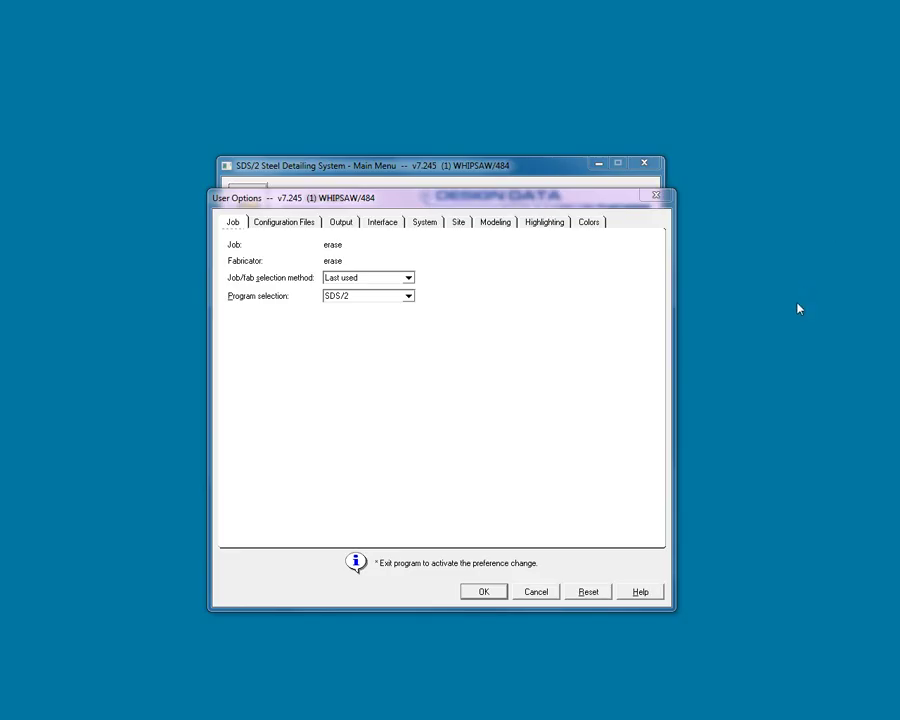
- Confirm the User Options dialog with OK to return to the job erase Main Menu
click(484, 592)
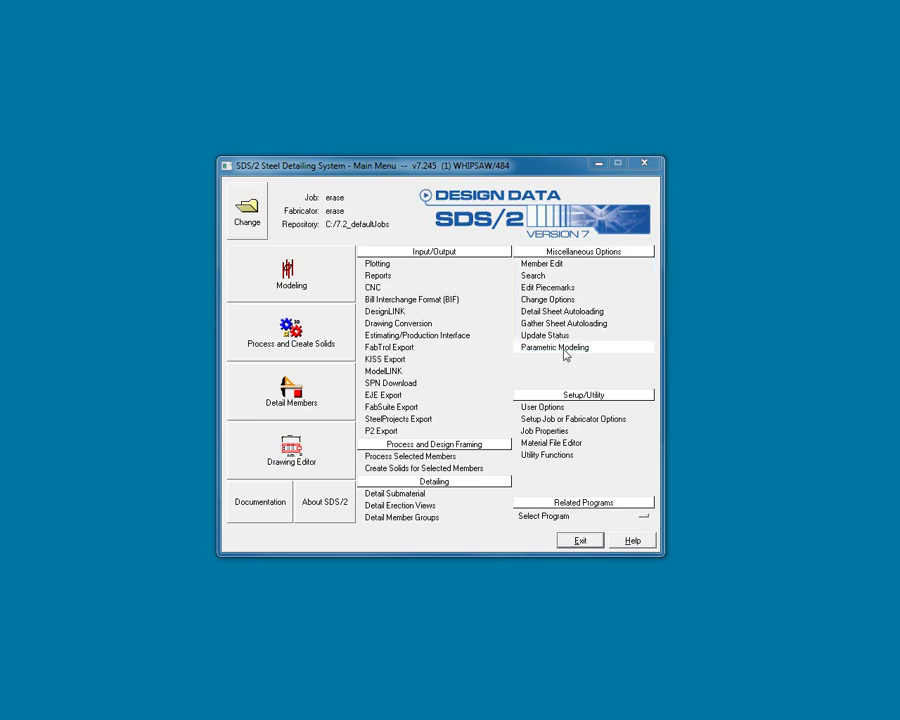
click(526, 346)
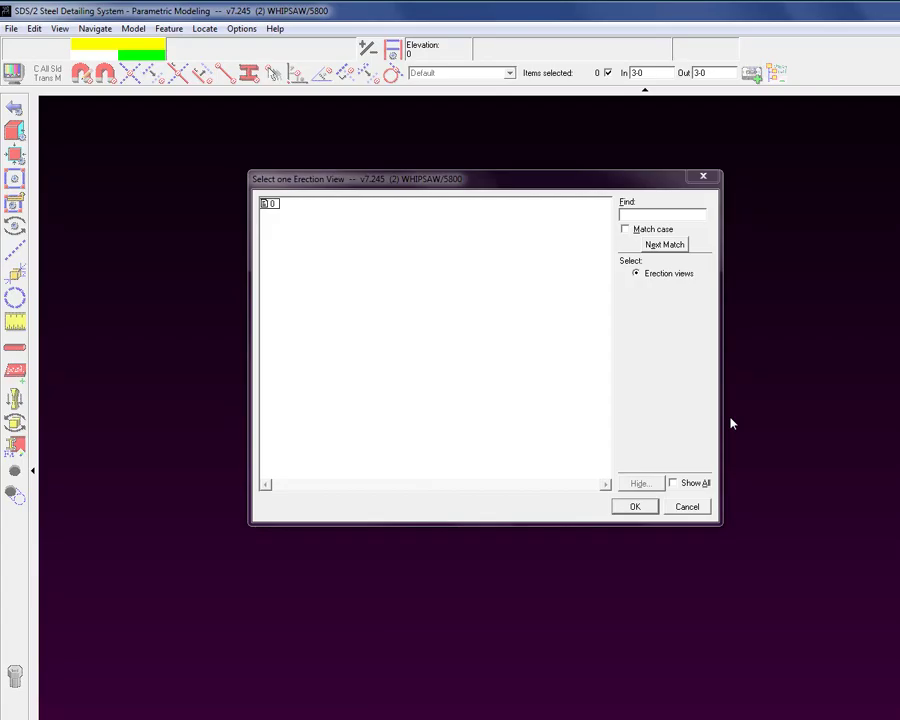
click(687, 506)
click(614, 442)
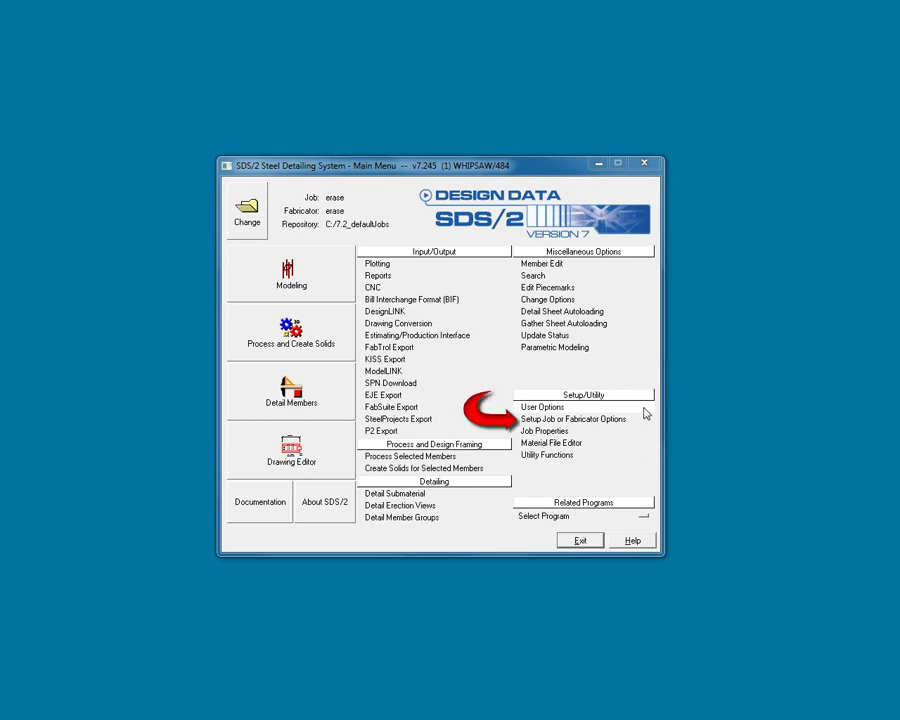
- View the Job Custom Properties' Architect details, close them, and start the Material File Editor
click(562, 421)
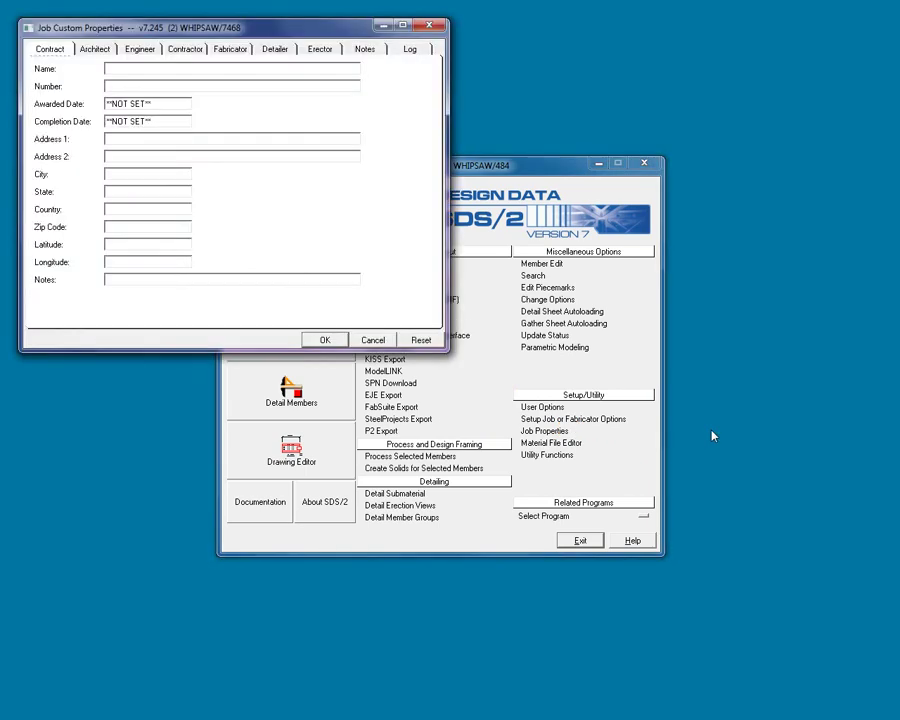
click(95, 50)
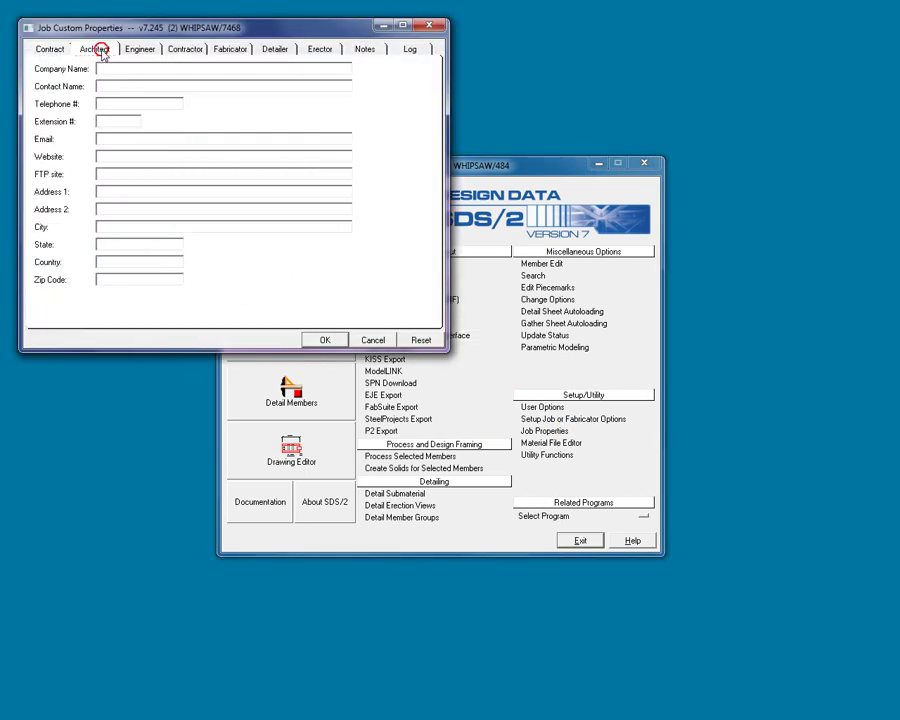
click(174, 72)
click(324, 339)
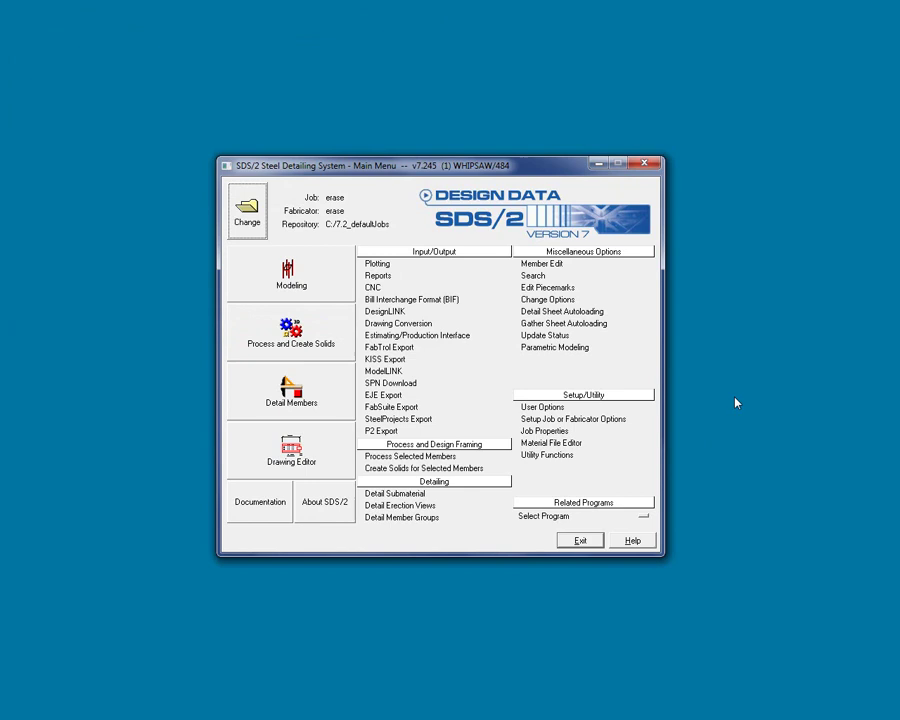
click(575, 443)
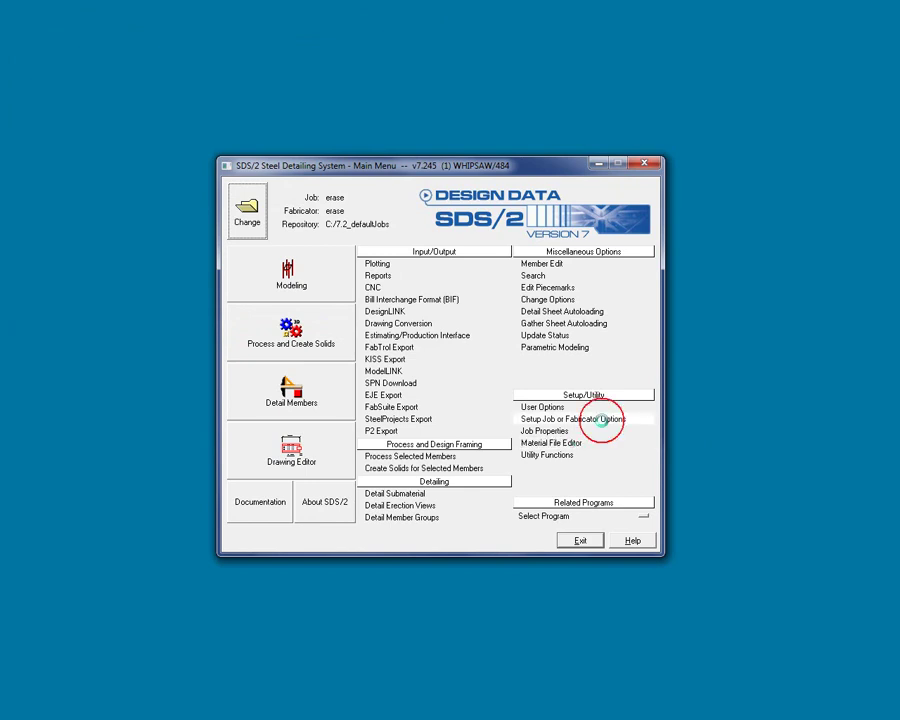
- Open the local material file, view its Channel, Angle and W Tee tables, then open Utility Functions
click(734, 428)
click(728, 451)
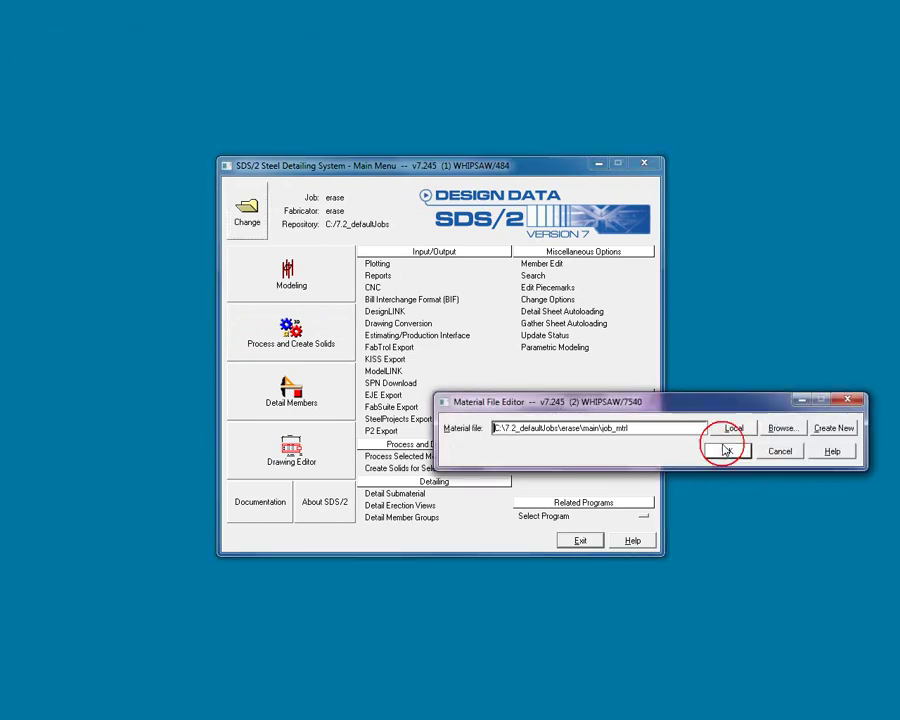
click(224, 139)
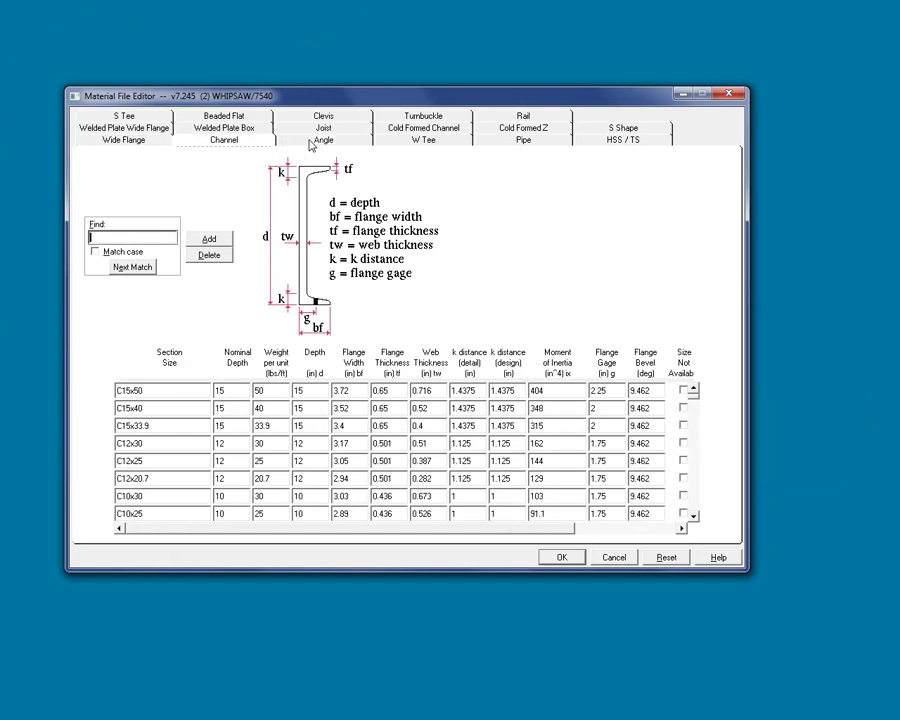
click(324, 139)
click(407, 141)
click(562, 557)
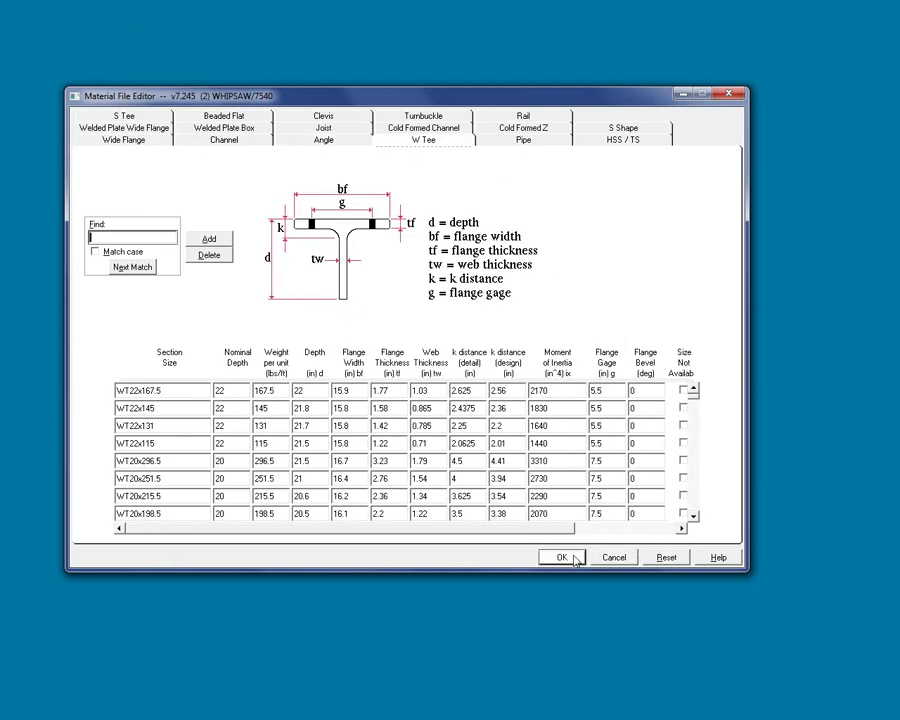
click(547, 455)
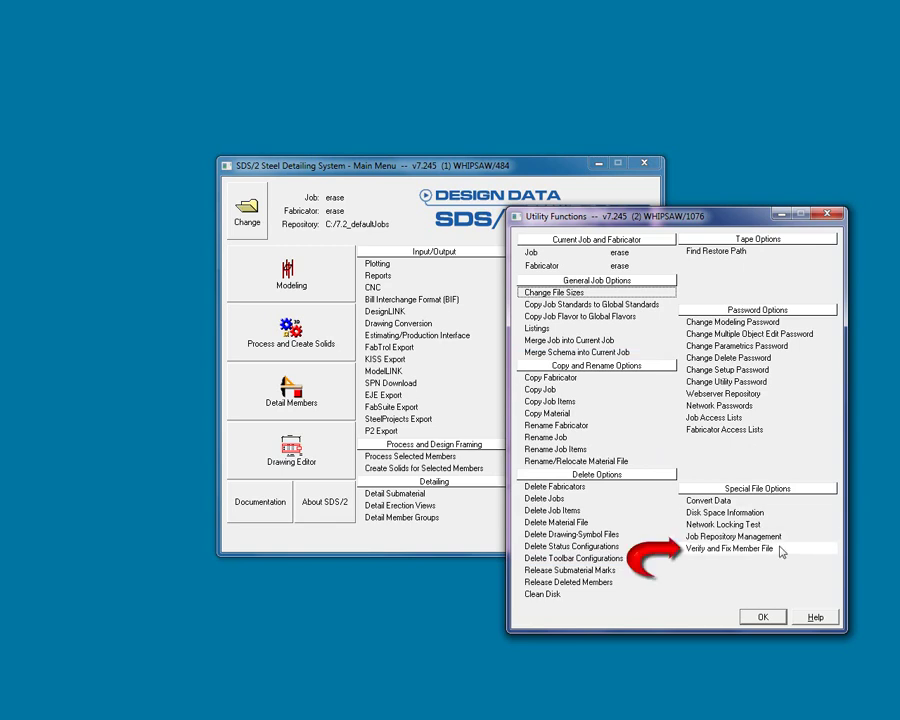
- Dismiss the Utility Functions list with OK, leaving the job erase Main Menu
click(762, 617)
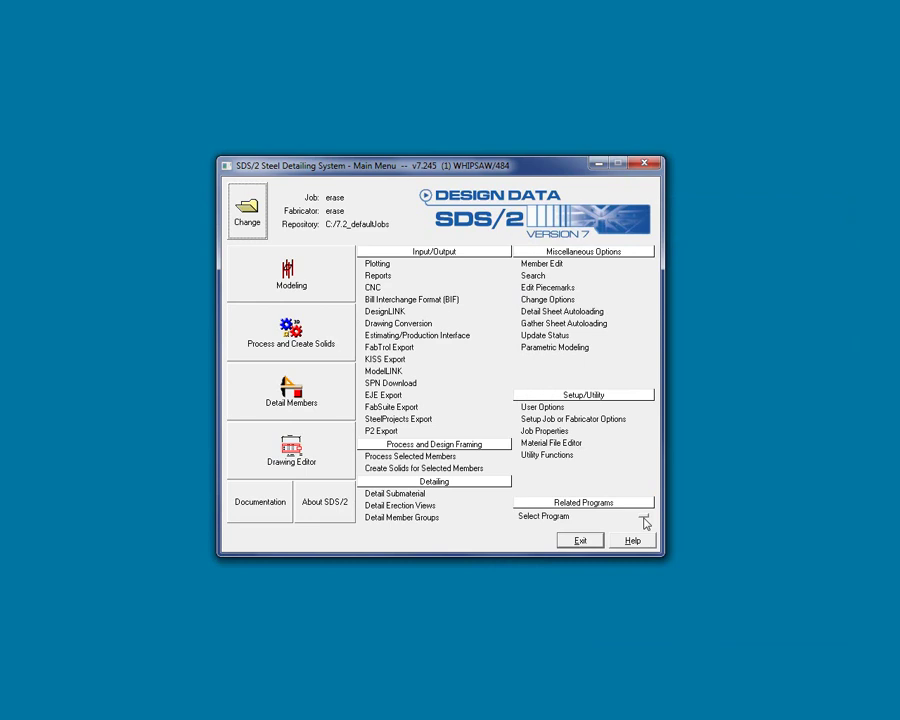
click(644, 518)
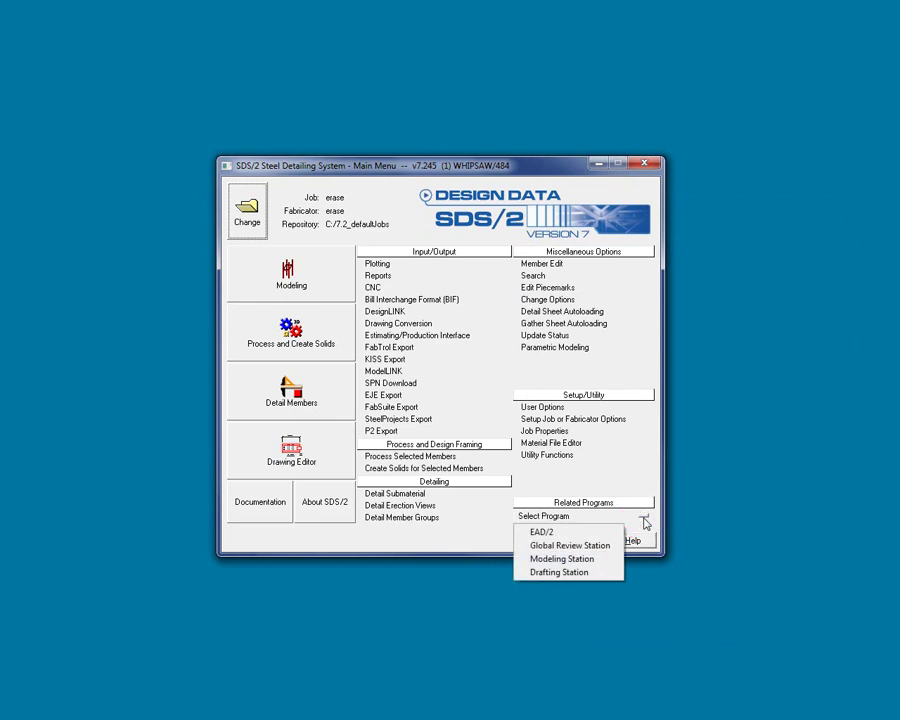
click(740, 527)
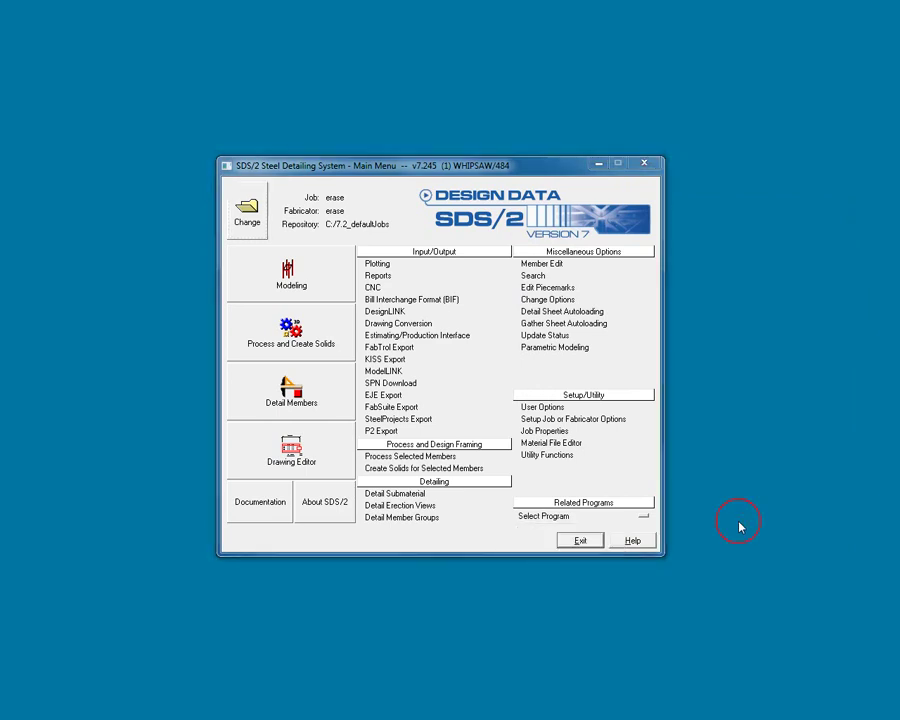